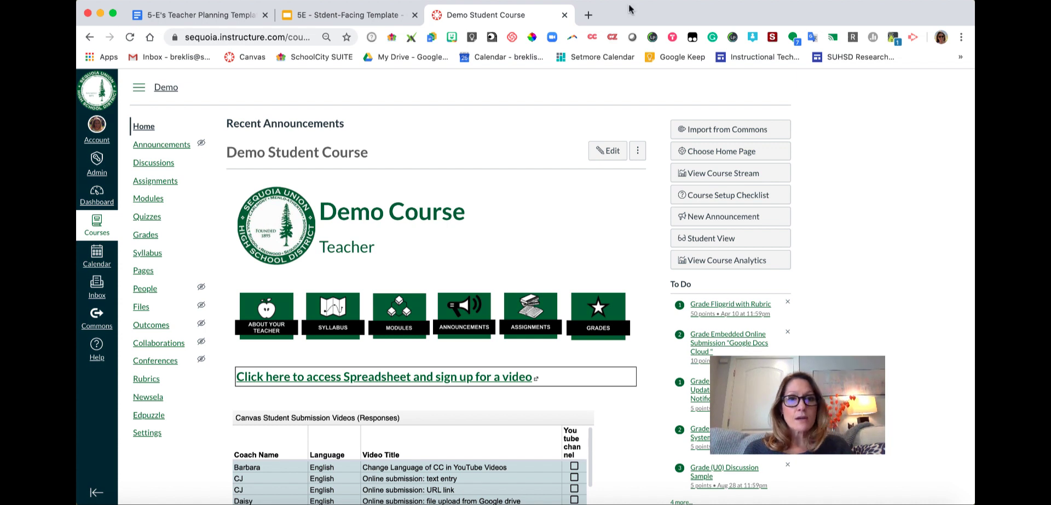
# Step: Open the course's Modules page and collapse the SUHSD Student Orientation module
pyautogui.click(148, 200)
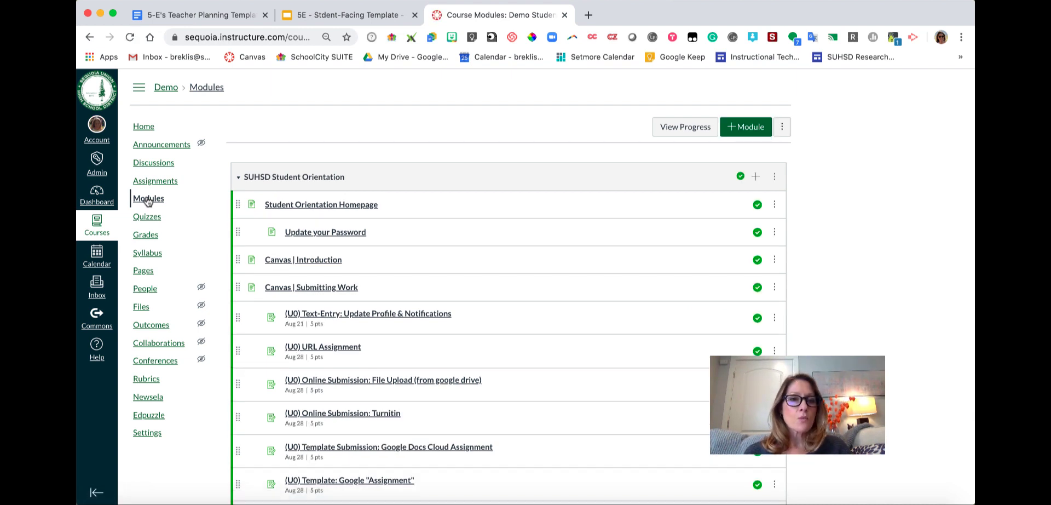
pyautogui.click(238, 178)
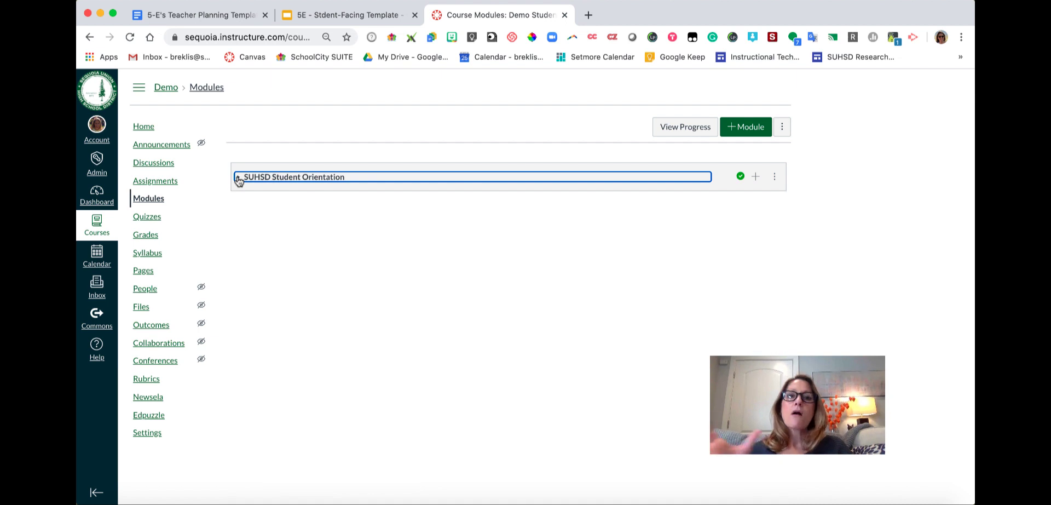
pyautogui.click(260, 135)
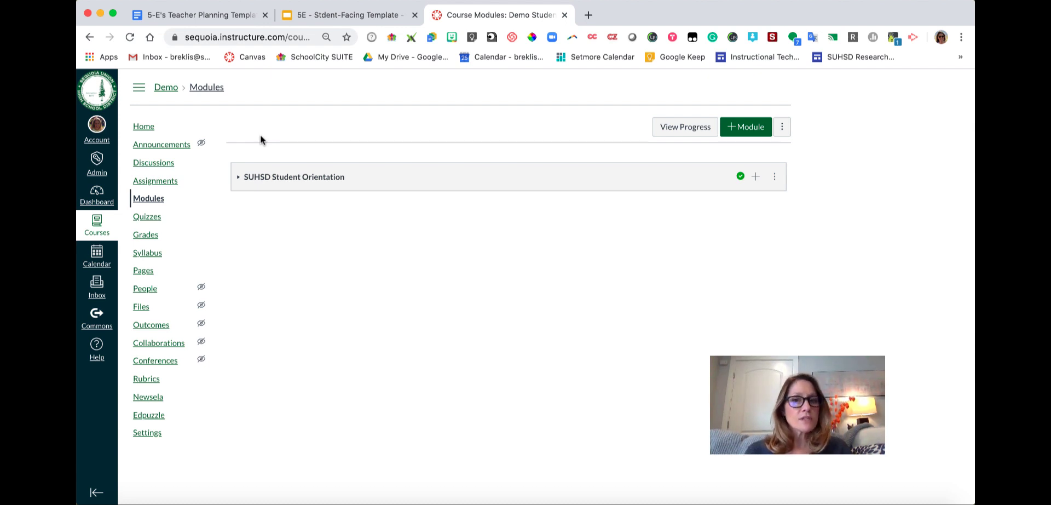
# Step: Add a course module named "5E's & Canvas for Student Engagement"
pyautogui.click(743, 130)
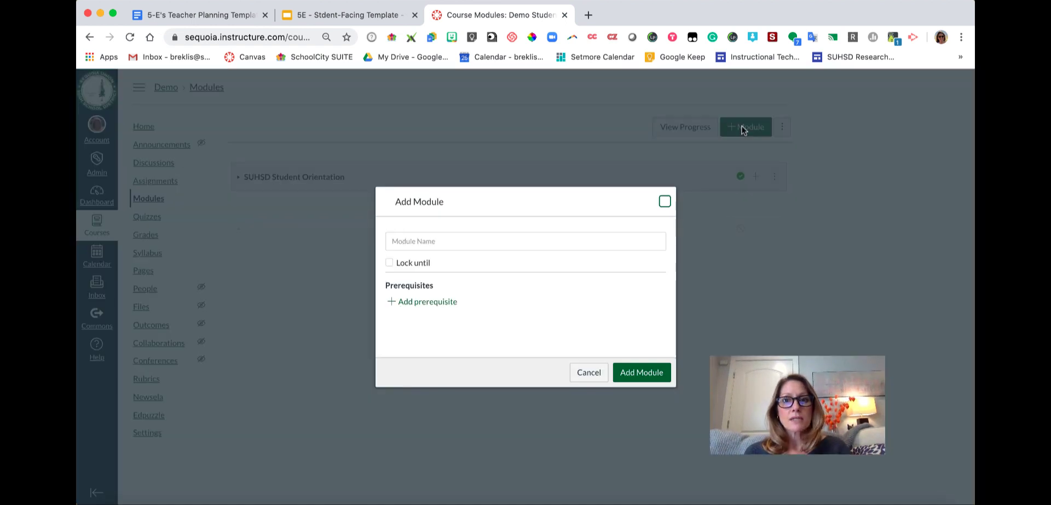
pyautogui.click(541, 244)
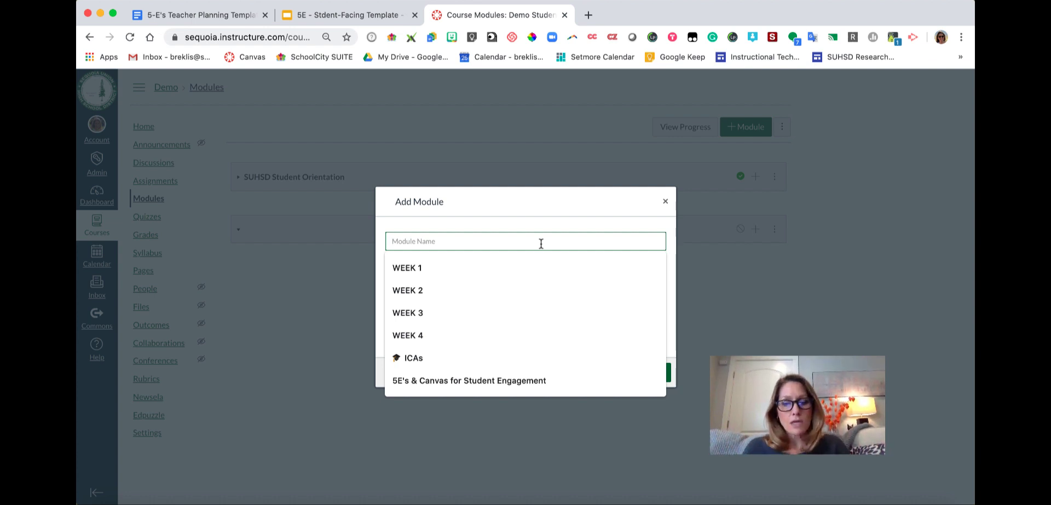
pyautogui.write('5E')
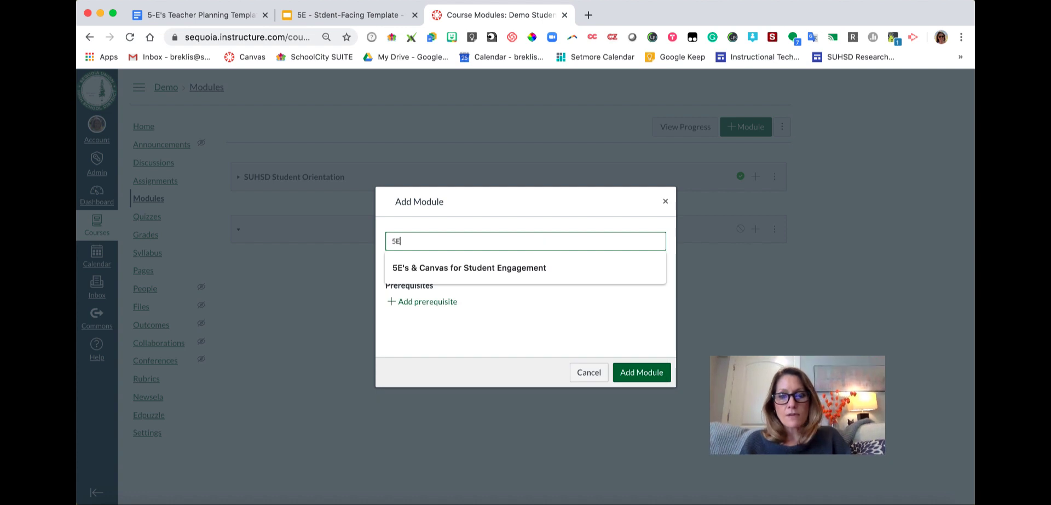
pyautogui.click(564, 268)
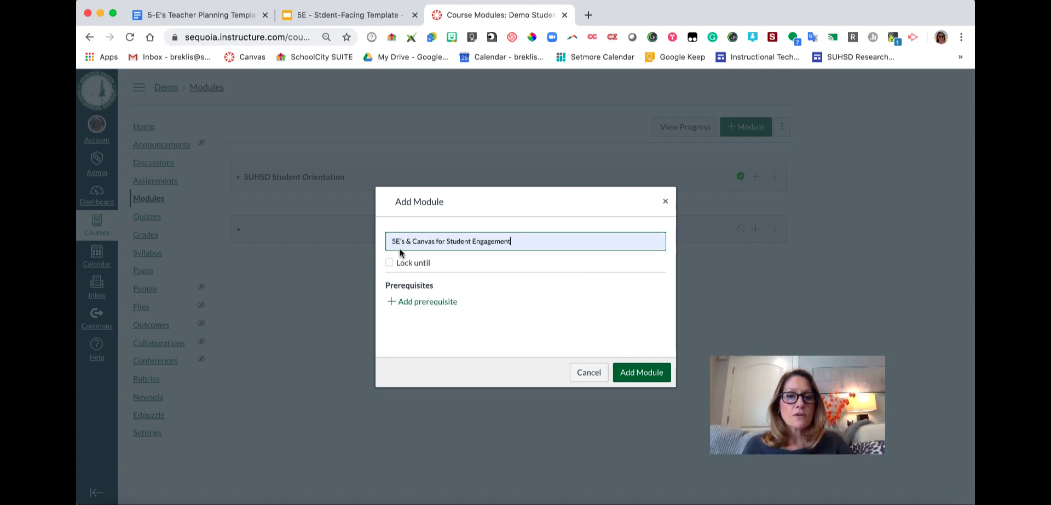
pyautogui.click(643, 376)
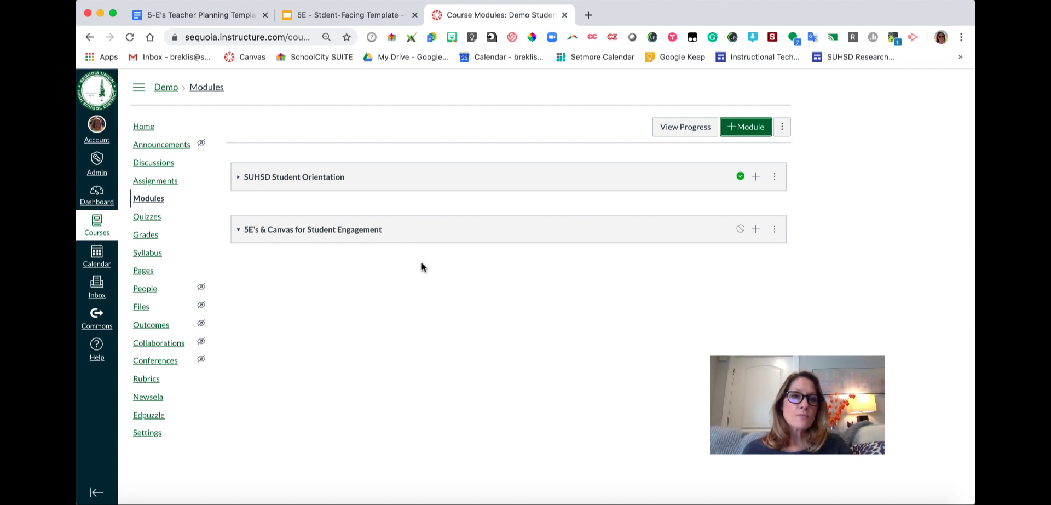
# Step: Move the "5E's & Canvas for Student Engagement" module to the top of the module list
pyautogui.click(774, 229)
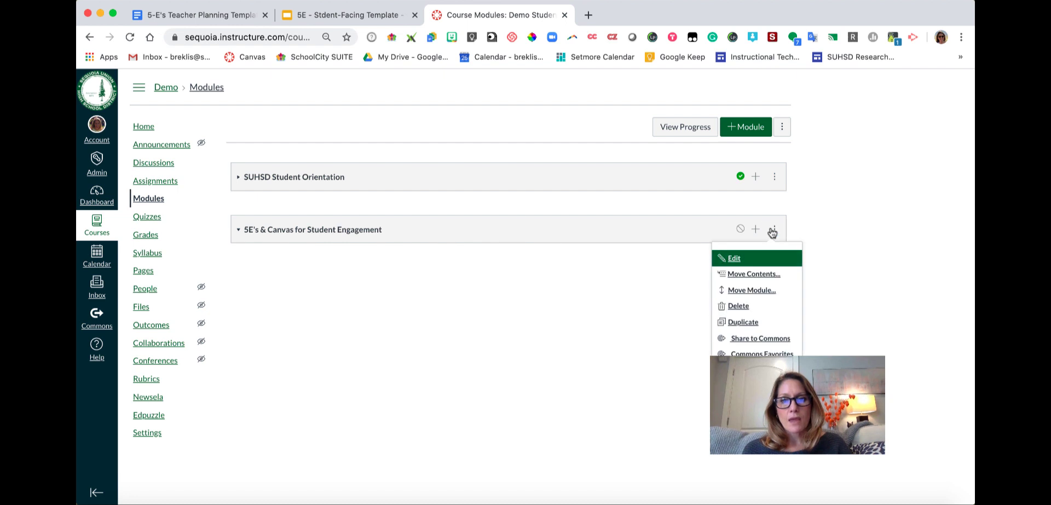
pyautogui.click(762, 291)
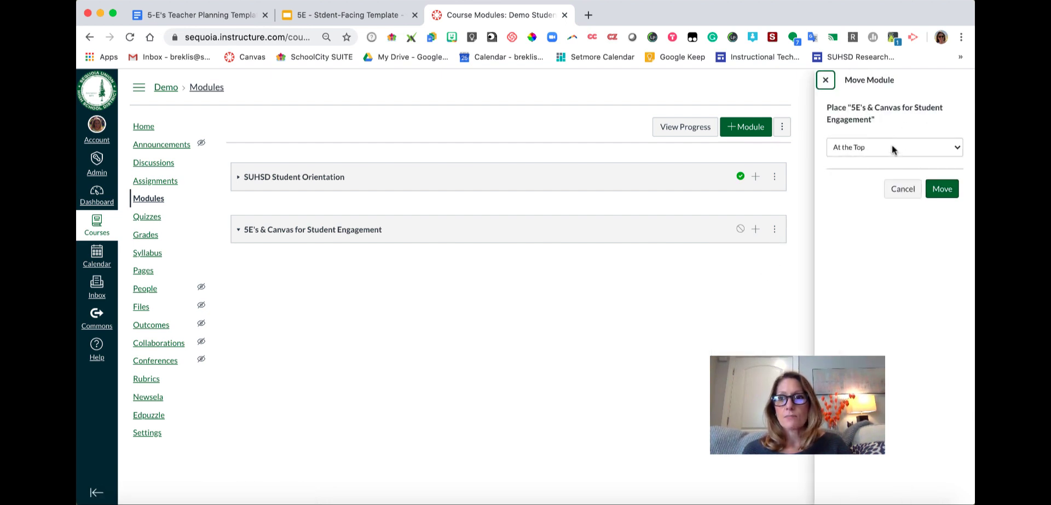
pyautogui.click(948, 192)
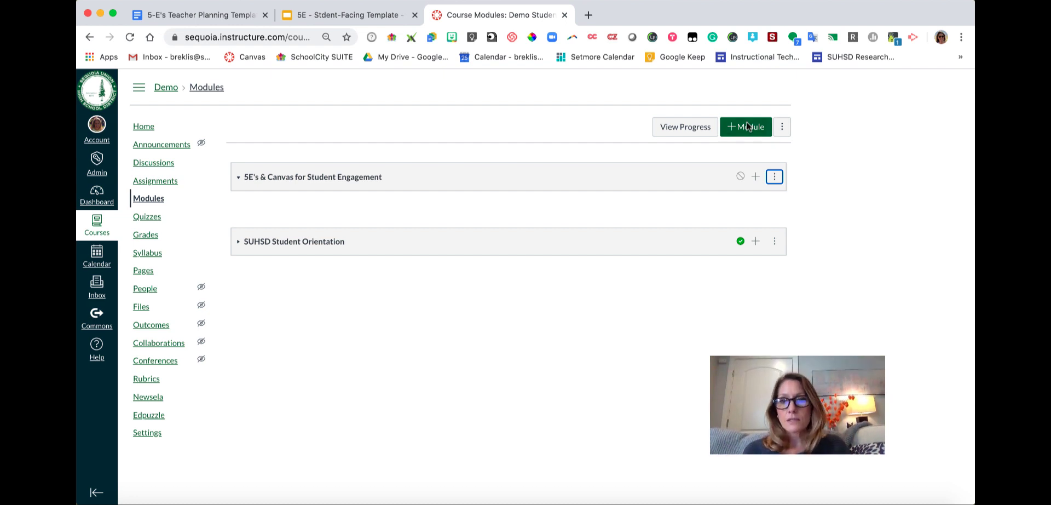
# Step: Add a new page named "5E's & Canvas Homepage" to the "5E's & Canvas for Student Engagement" module, without indentation
pyautogui.click(756, 178)
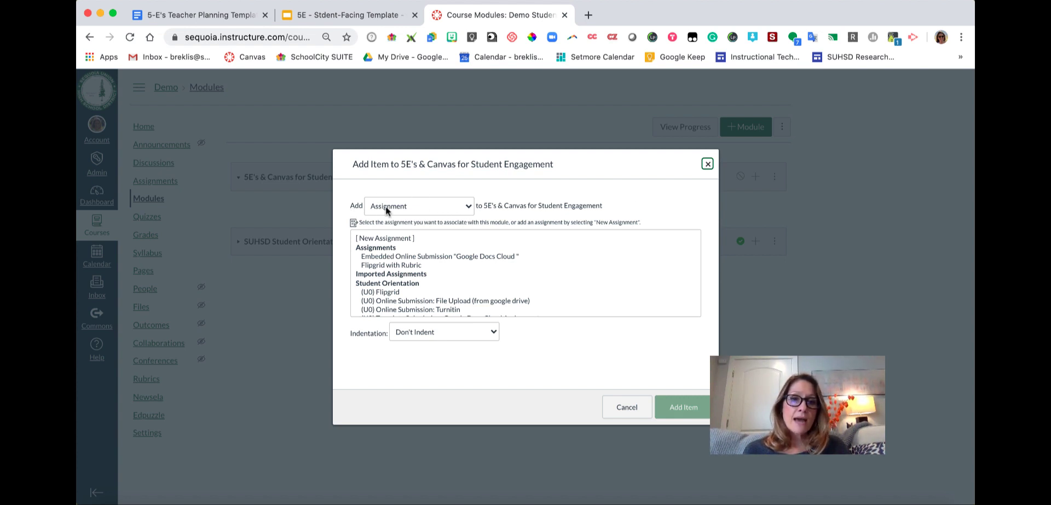
pyautogui.click(468, 206)
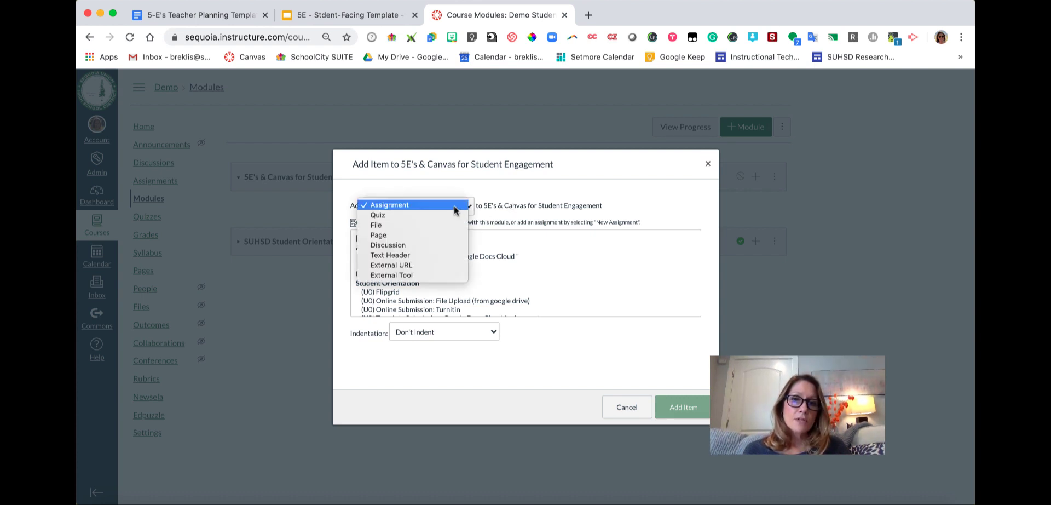
pyautogui.click(416, 235)
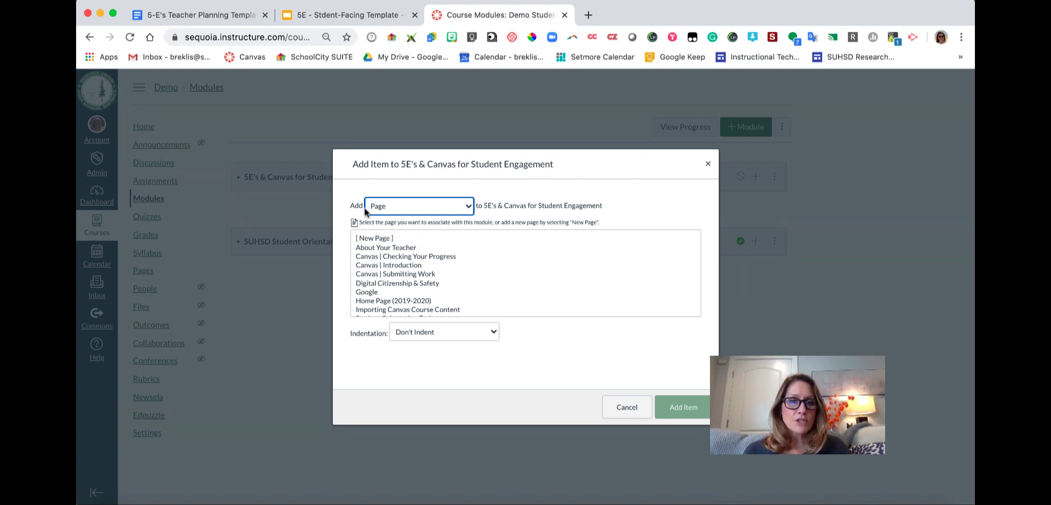
pyautogui.click(373, 240)
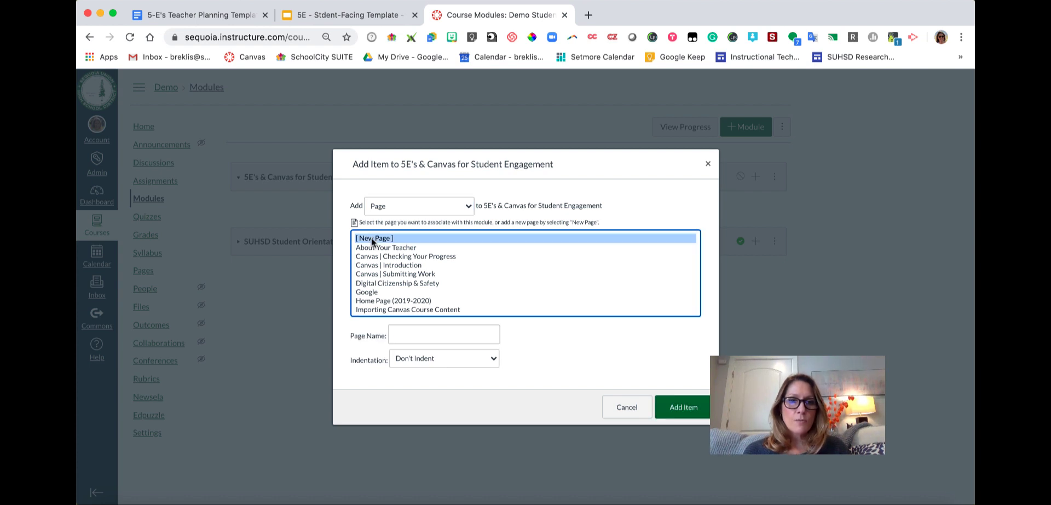
pyautogui.click(406, 331)
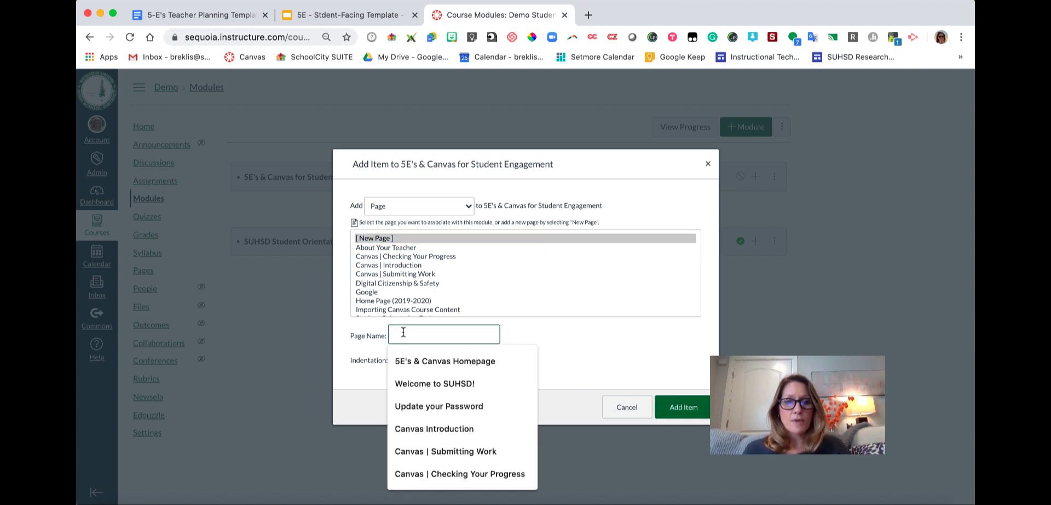
pyautogui.click(433, 358)
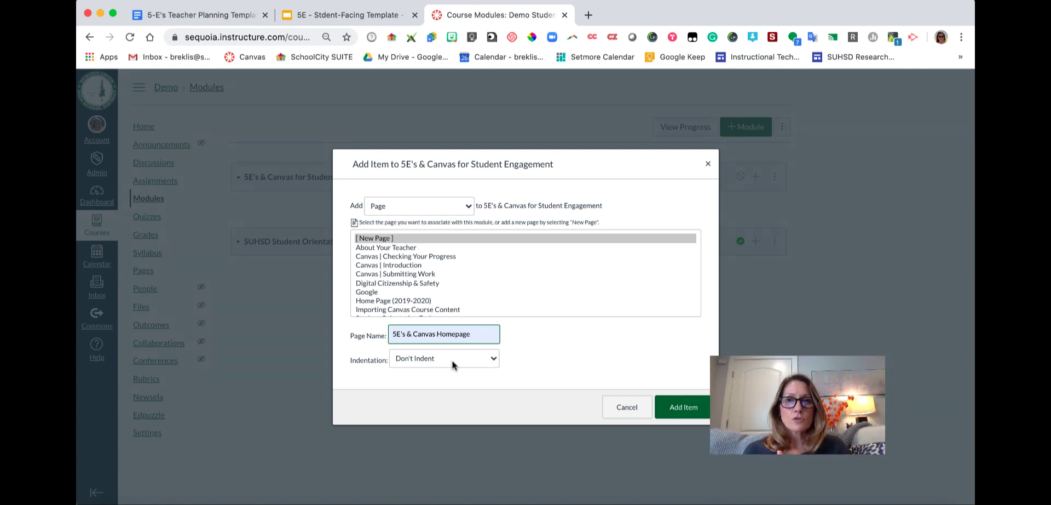
pyautogui.click(691, 408)
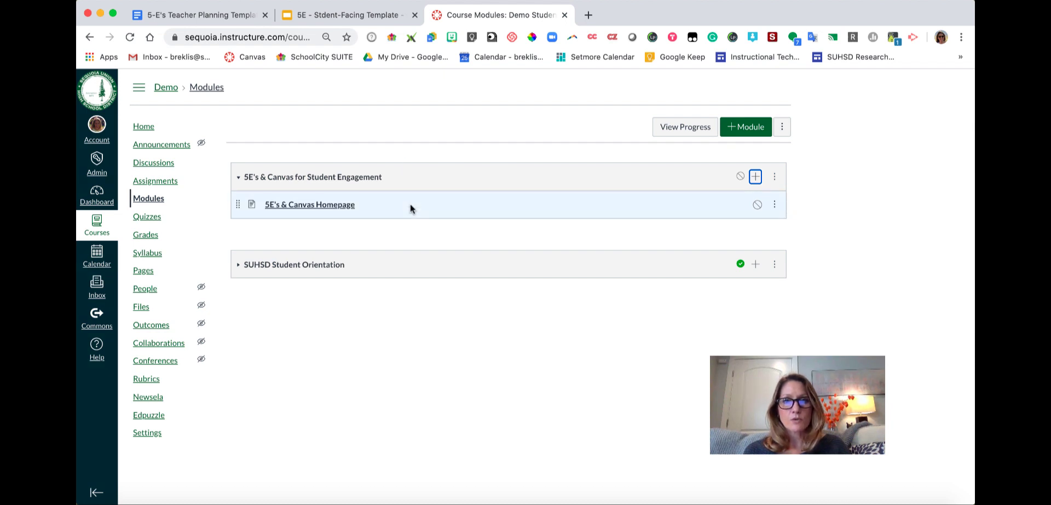
# Step: Open the "5E's & Canvas Homepage" page for editing
pyautogui.click(312, 206)
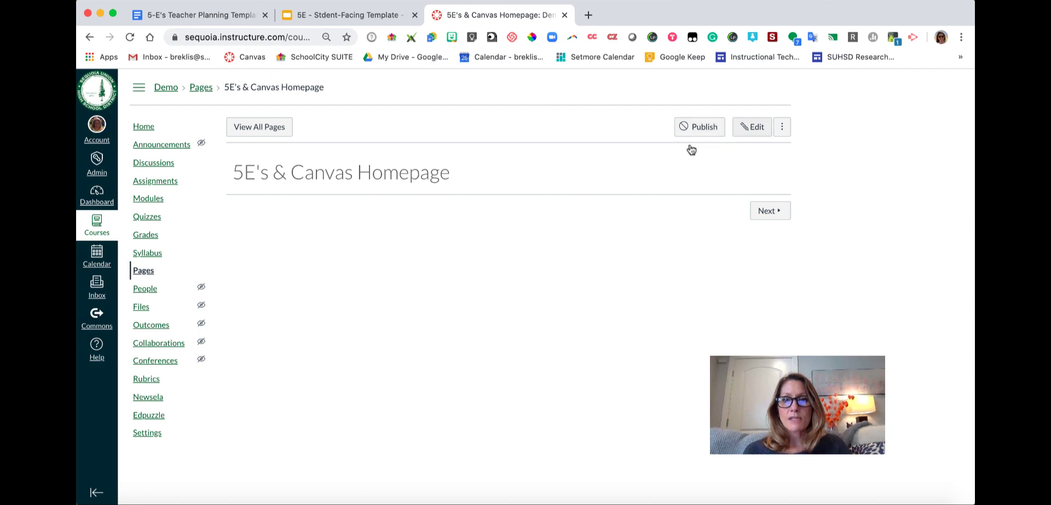
pyautogui.click(752, 127)
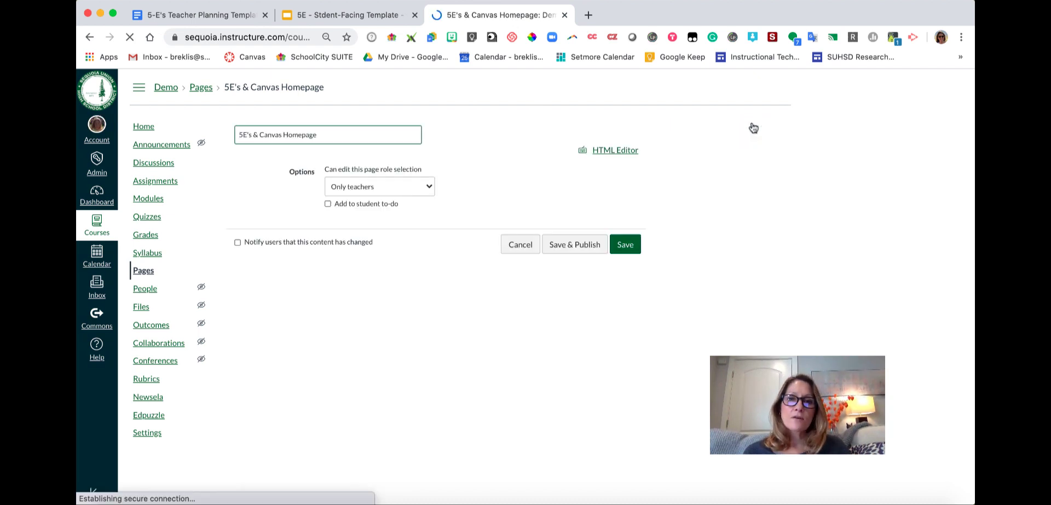
# Step: Switch to the 5E student-facing template in Google Slides and publish it to the web with the default settings
pyautogui.click(329, 16)
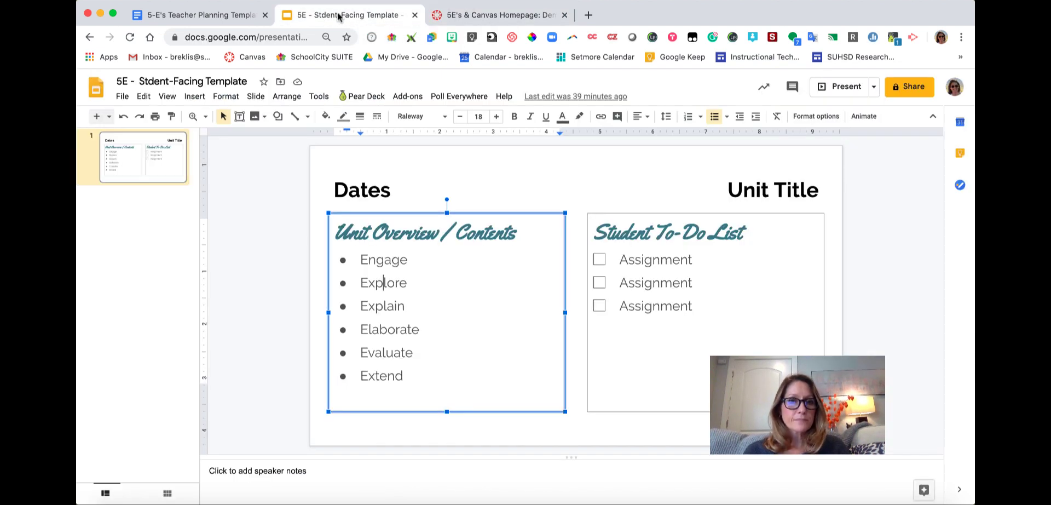
pyautogui.click(278, 181)
pyautogui.click(415, 184)
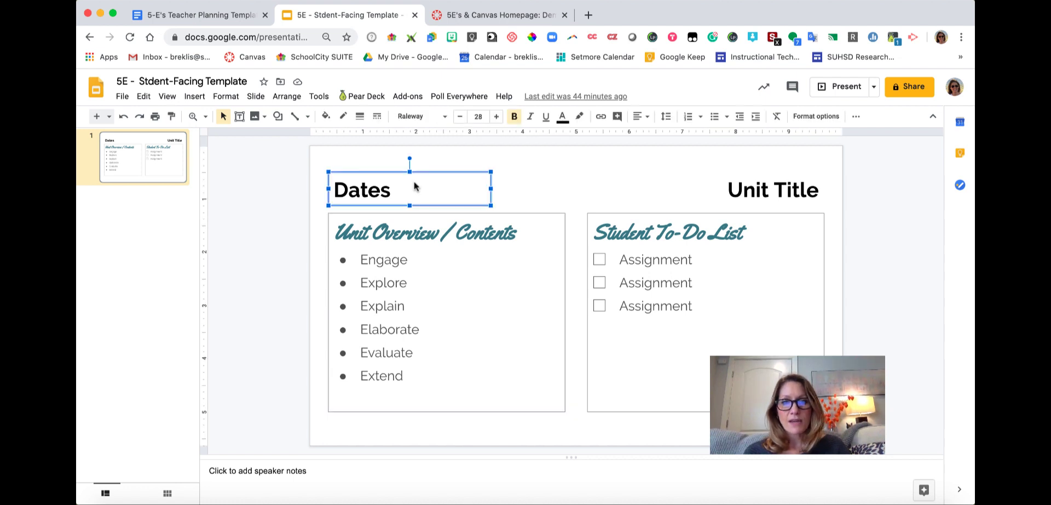
pyautogui.click(564, 177)
pyautogui.click(441, 165)
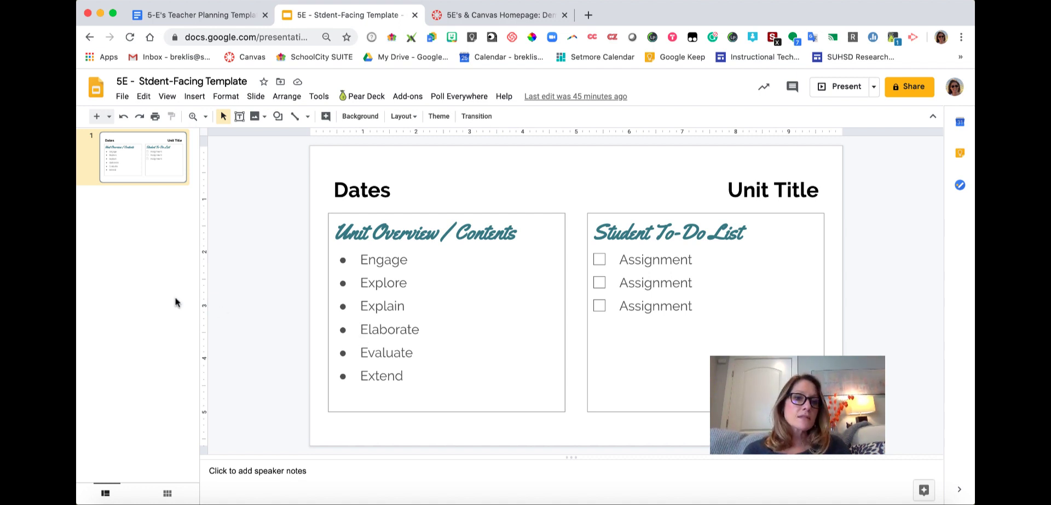
pyautogui.click(122, 97)
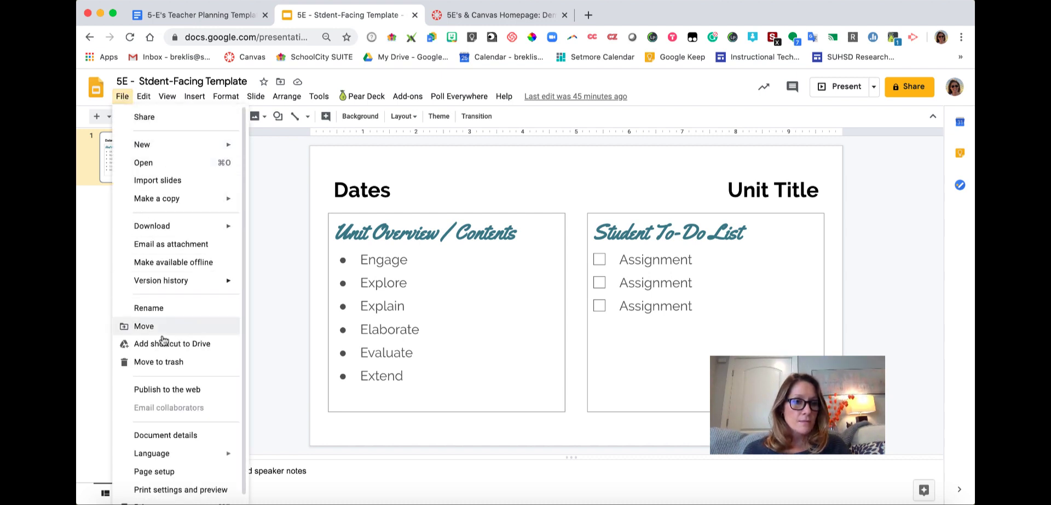
pyautogui.click(200, 390)
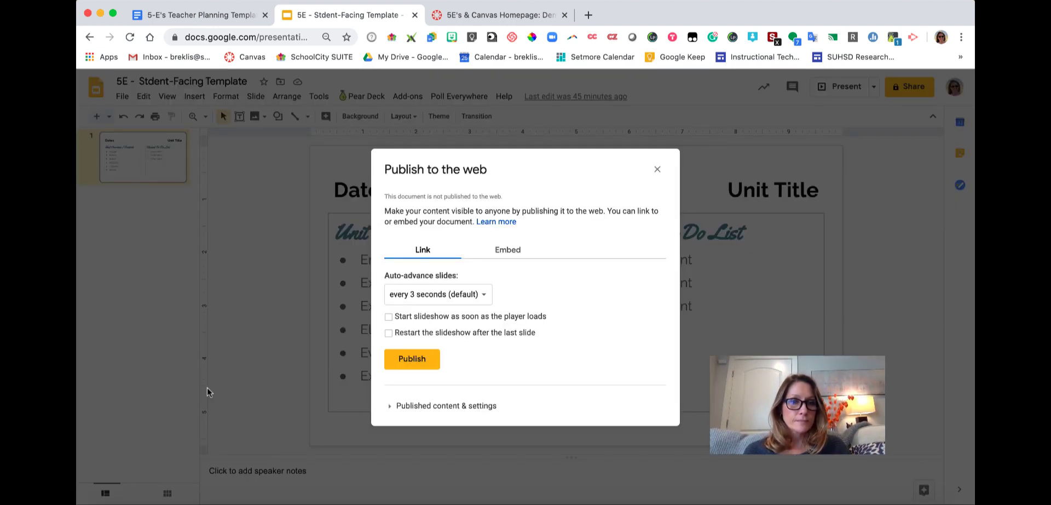
pyautogui.click(408, 359)
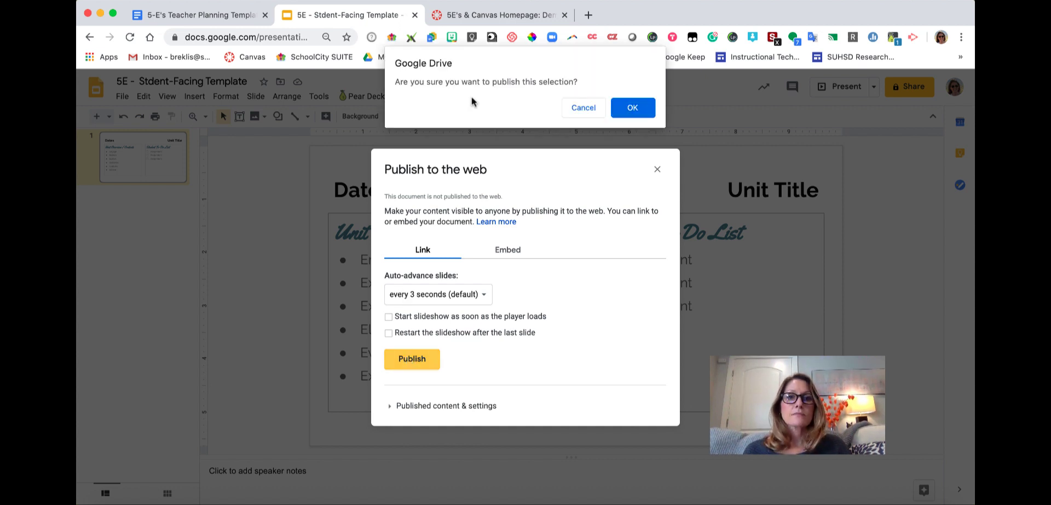
pyautogui.click(626, 107)
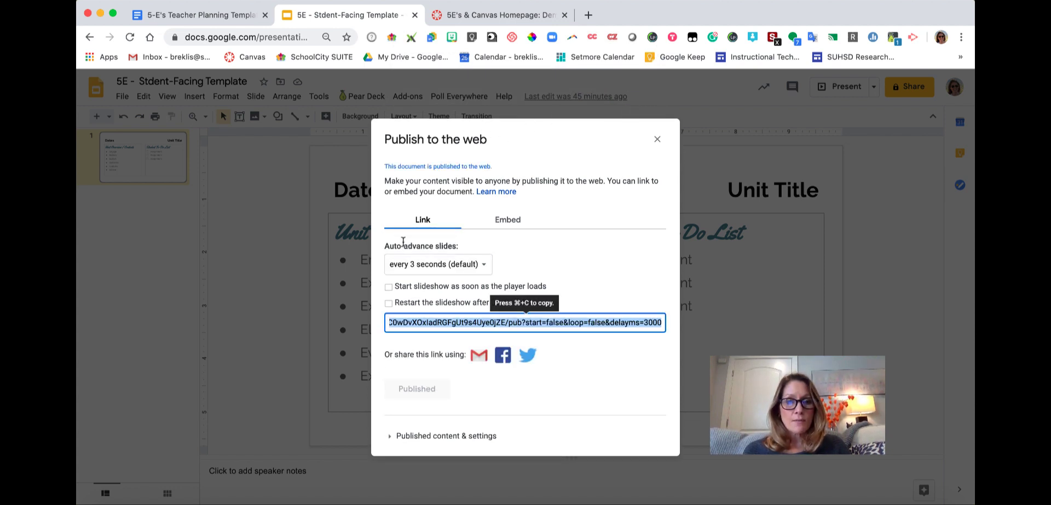
# Step: Copy the published presentation's embed code at the Medium (960x569) slide size
pyautogui.click(508, 224)
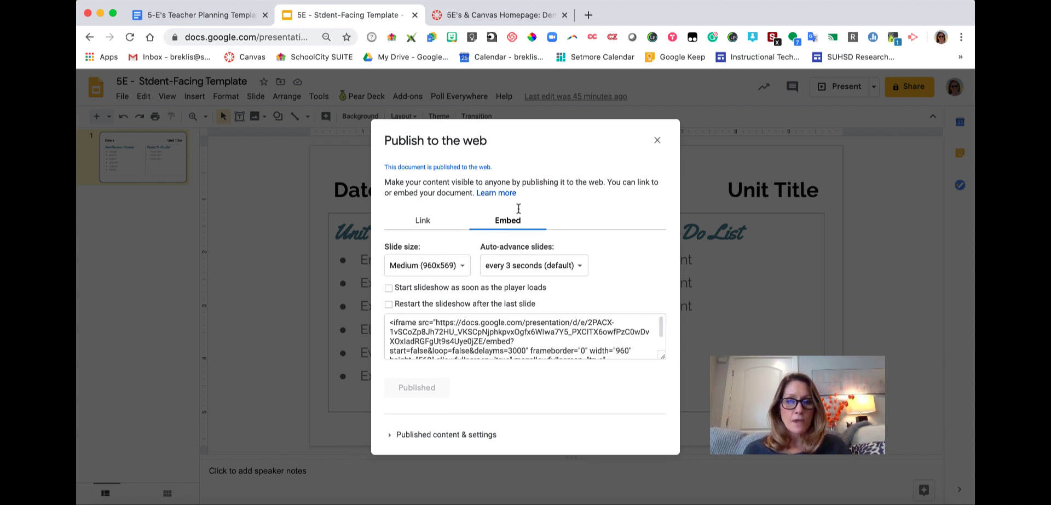
pyautogui.click(464, 337)
pyautogui.press('super+c')
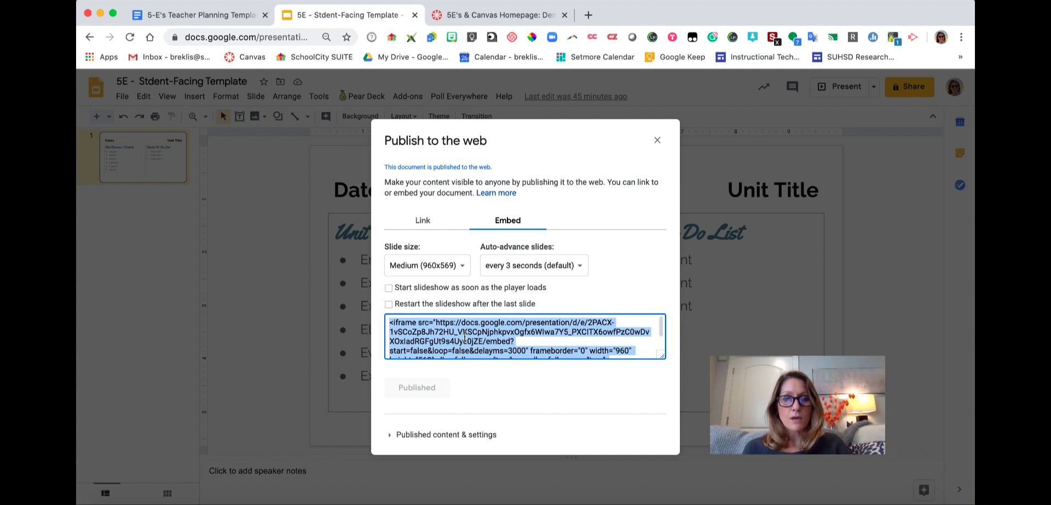
# Step: Return to the Canvas page editor, embed the presentation by pasting its iframe code into the page's HTML, and save the page
pyautogui.click(462, 17)
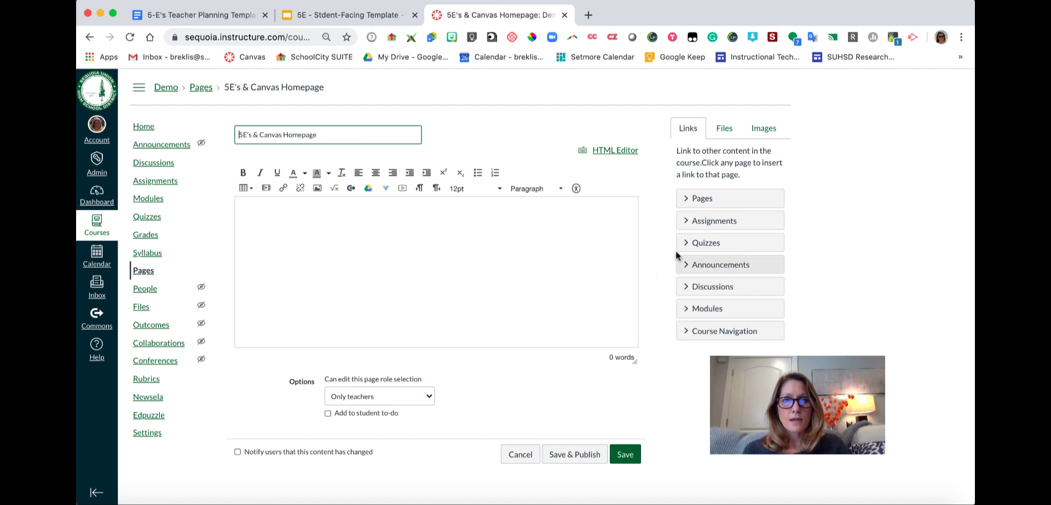
pyautogui.click(608, 153)
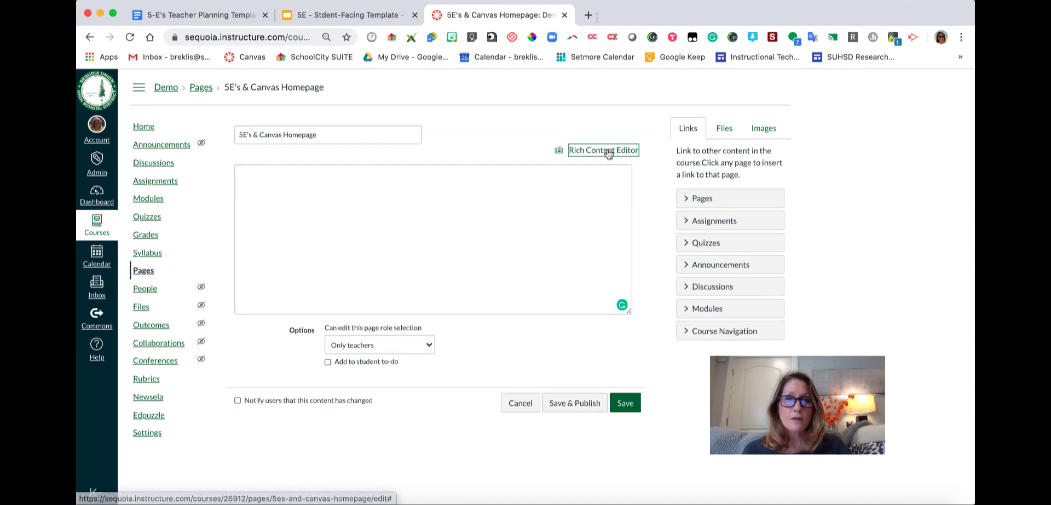
pyautogui.click(451, 202)
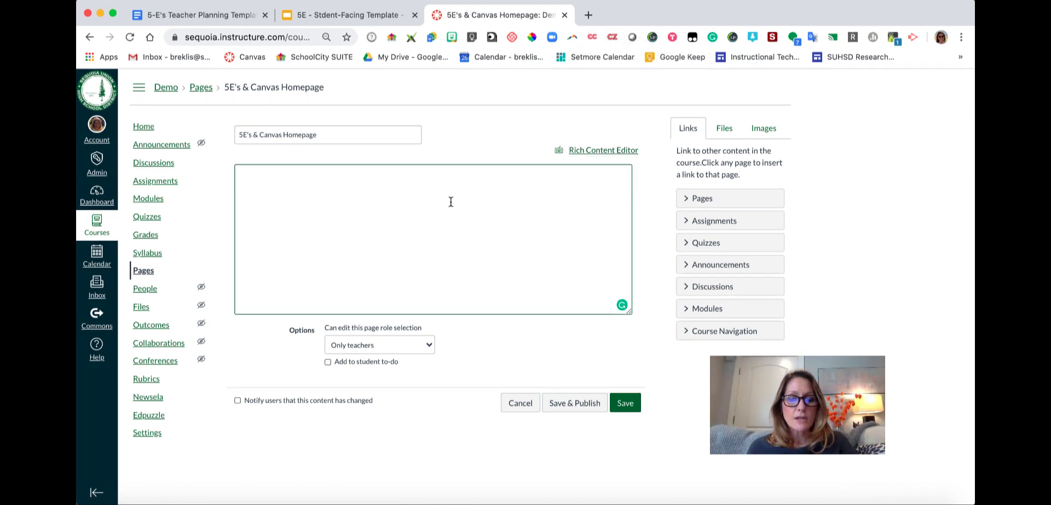
pyautogui.press('super+v')
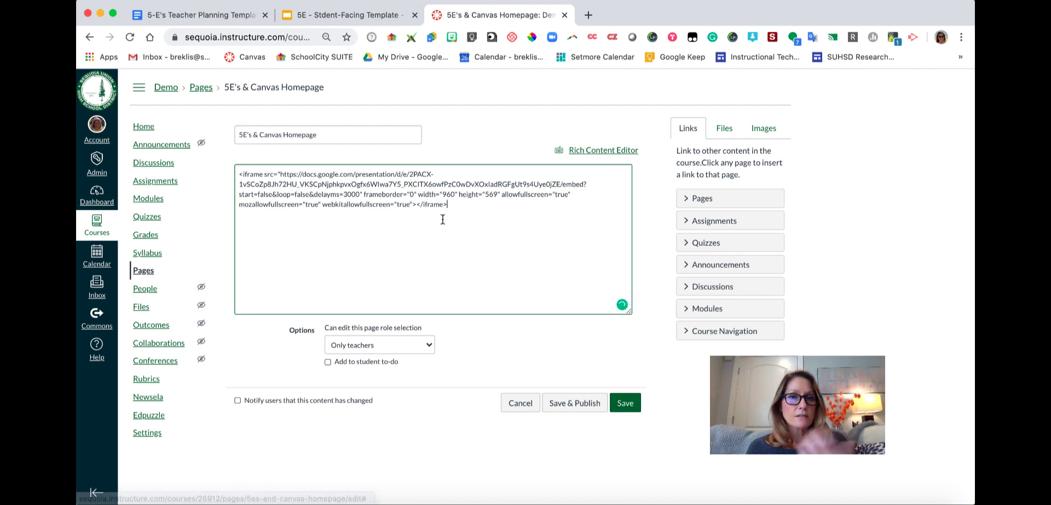
pyautogui.click(608, 151)
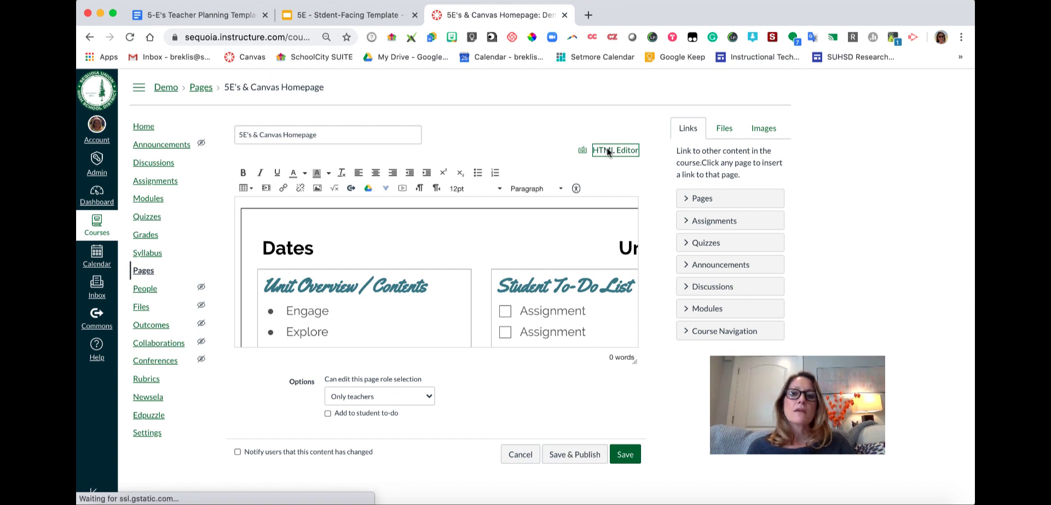
pyautogui.scroll(-5, 607, 234)
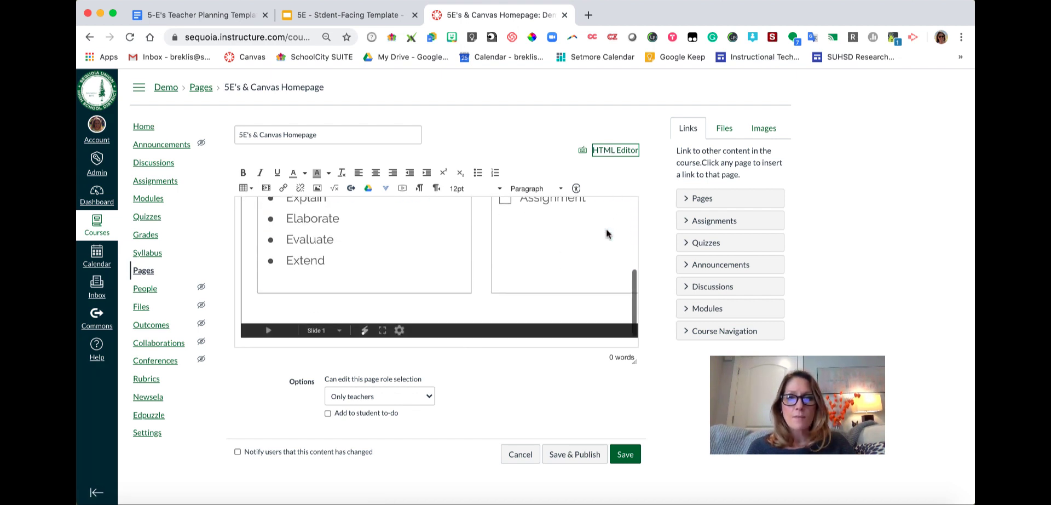
pyautogui.scroll(5, 606, 234)
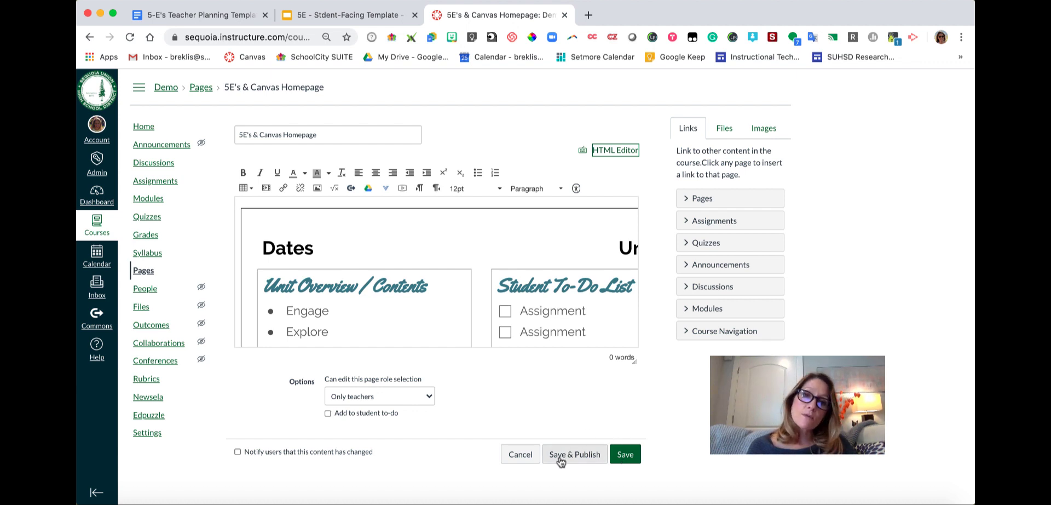
pyautogui.click(622, 453)
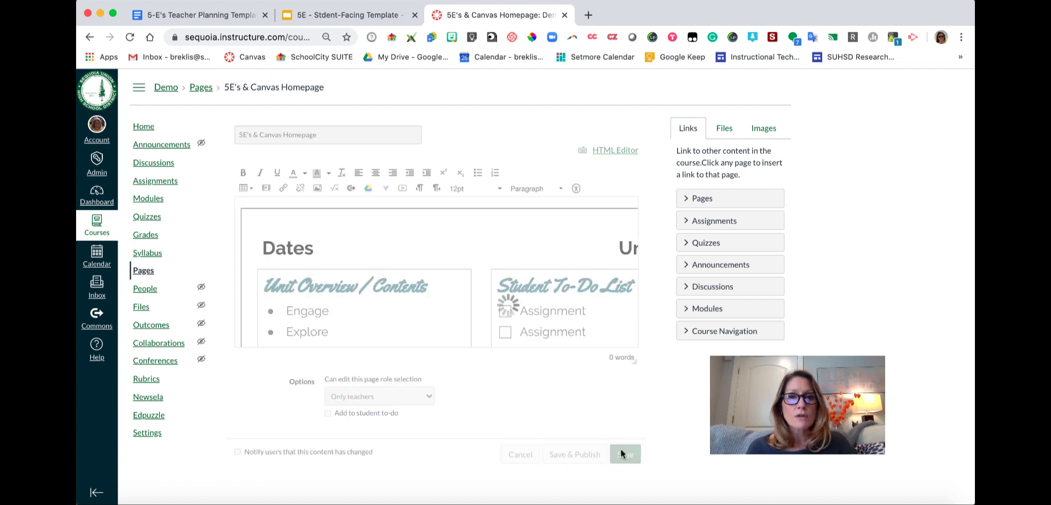